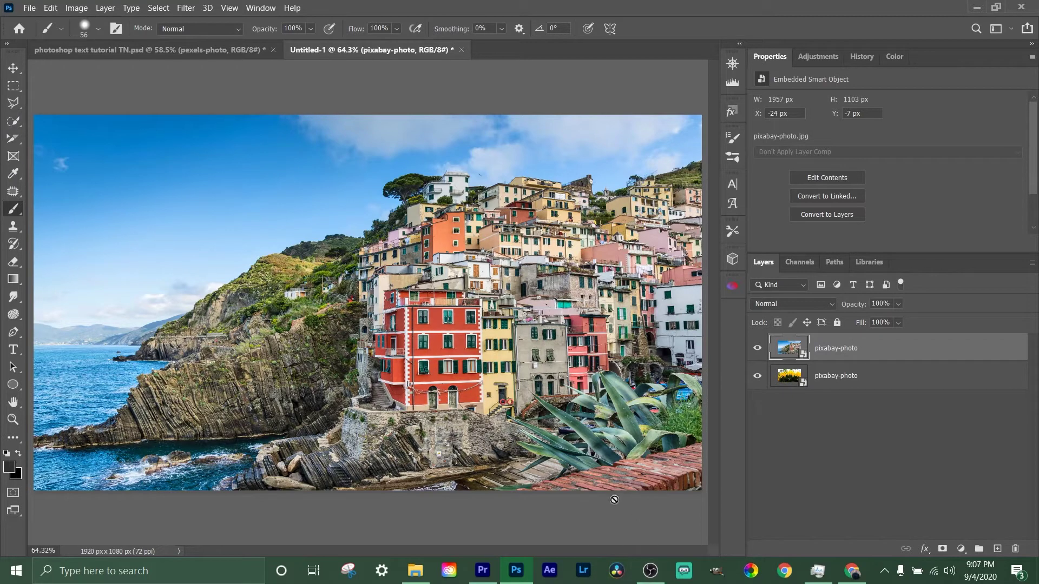
# Pick the Quick Selection tool from the toolbar.
pyautogui.click(13, 122)
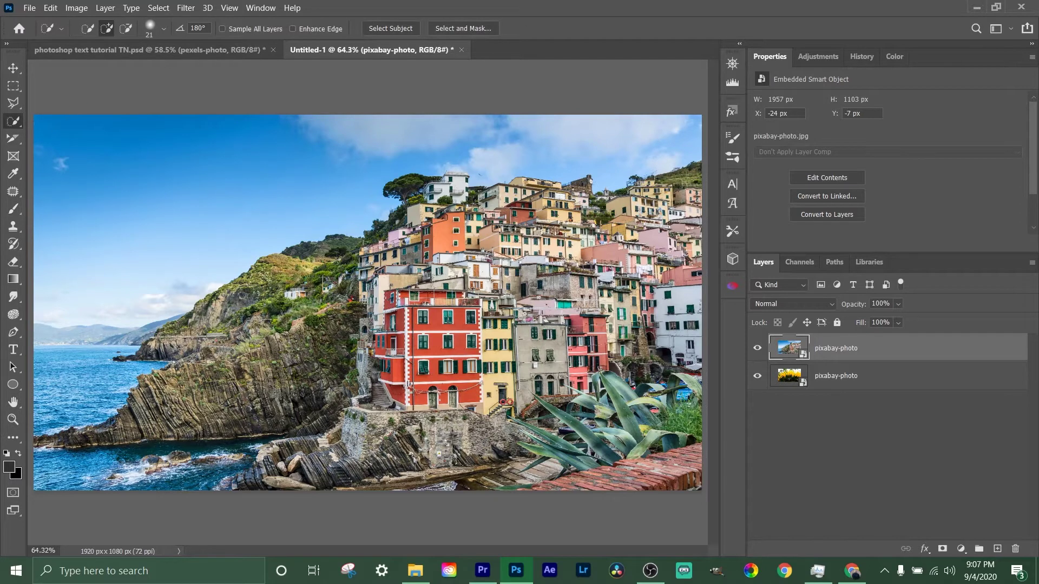
# Quick-select the red building and add a layer mask to the town photo.
pyautogui.moveTo(448, 357)
pyautogui.mouseDown()
pyautogui.moveTo(449, 318)
pyautogui.moveTo(391, 295)
pyautogui.moveTo(460, 295)
pyautogui.moveTo(398, 319)
pyautogui.moveTo(390, 357)
pyautogui.moveTo(404, 387)
pyautogui.moveTo(471, 403)
pyautogui.moveTo(495, 379)
pyautogui.moveTo(461, 360)
pyautogui.moveTo(427, 368)
pyautogui.moveTo(459, 286)
pyautogui.mouseUp()
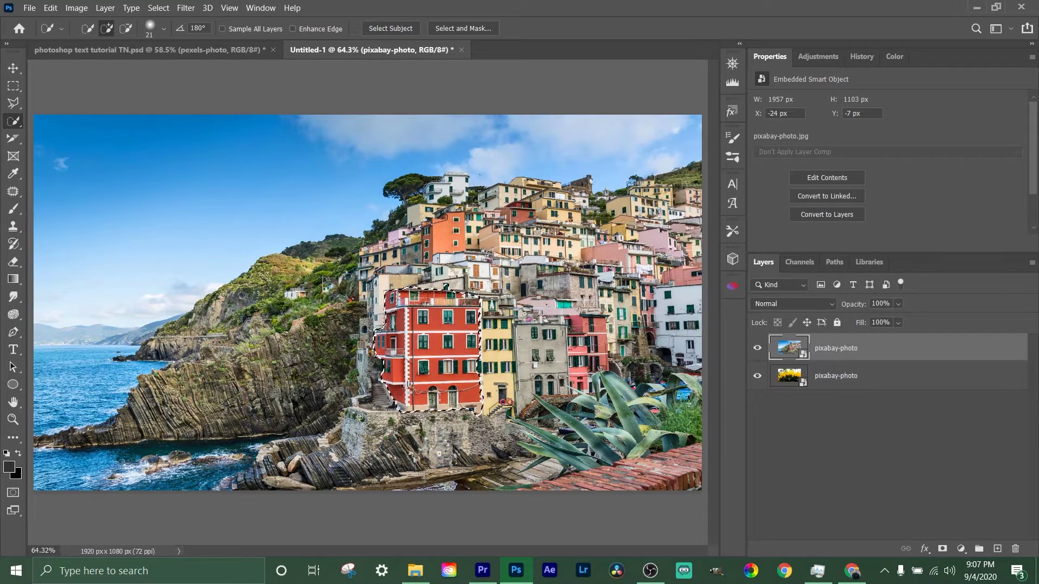
pyautogui.click(943, 550)
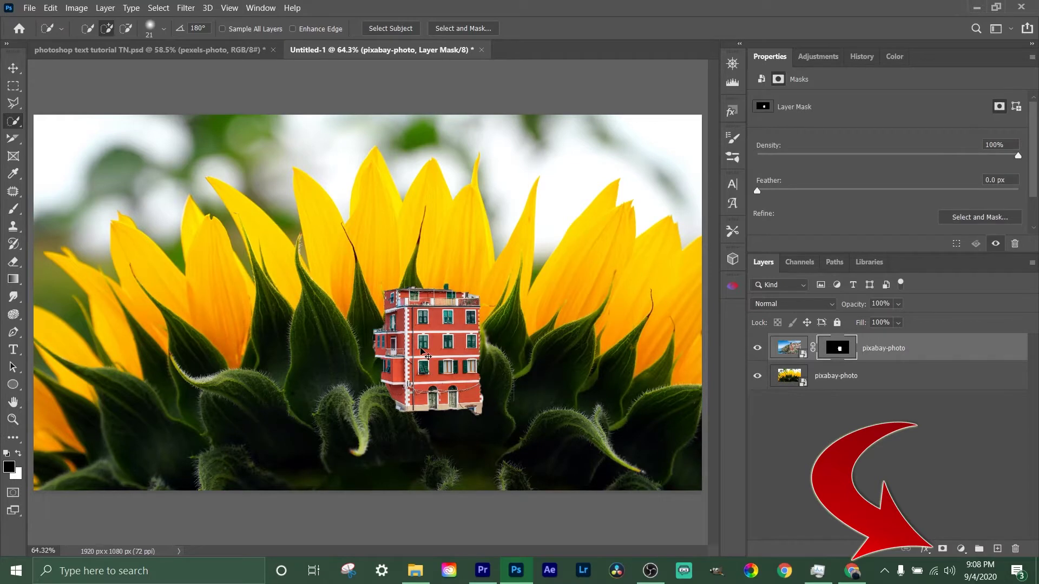
# Move the masked red building to the top-left corner and clip it to the layer below.
pyautogui.moveTo(386, 357); pyautogui.dragTo(474, 313)
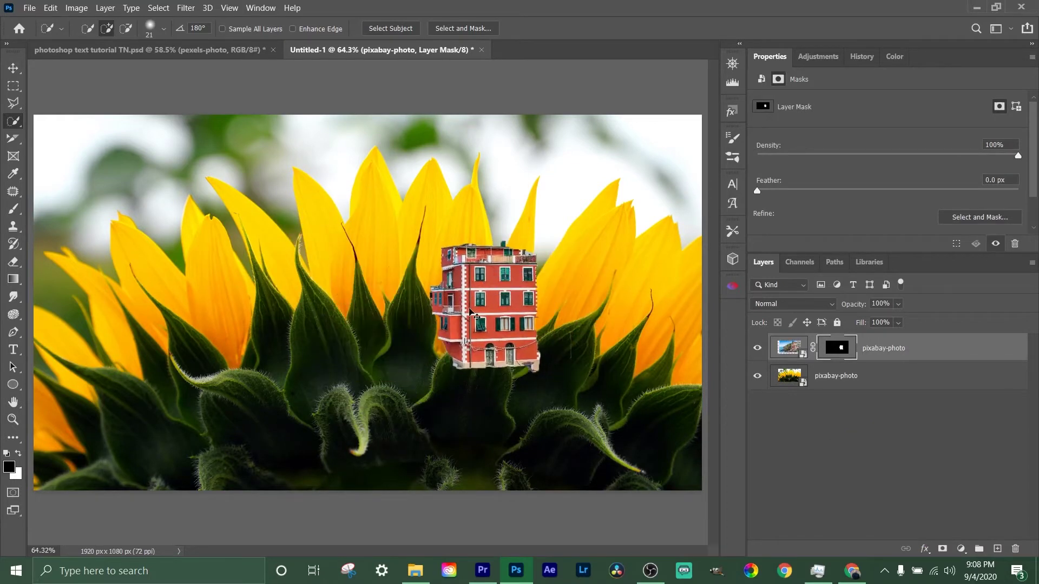
pyautogui.hotkey('ctrl', 'z')
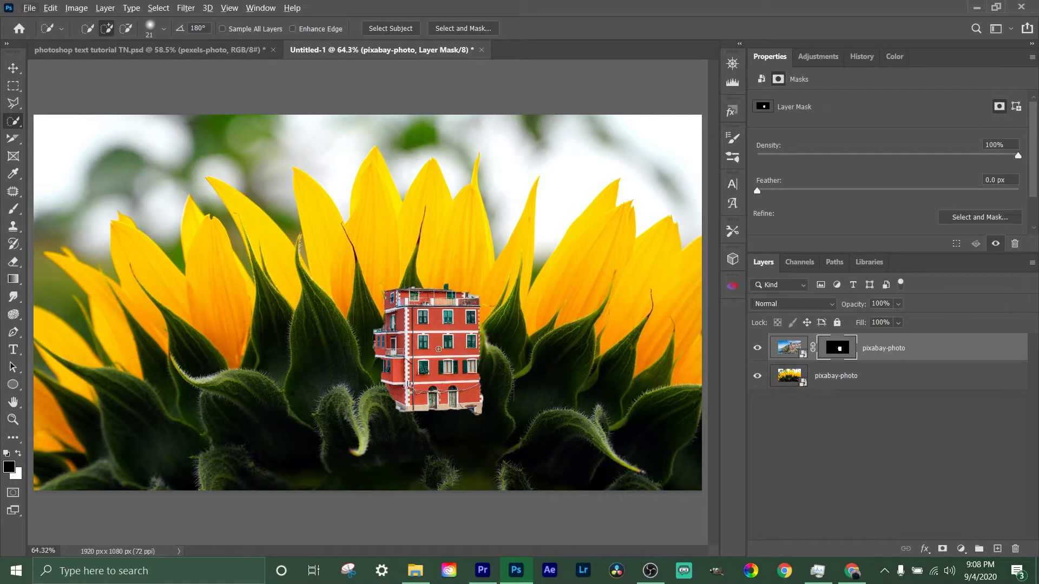
pyautogui.moveTo(438, 349); pyautogui.dragTo(93, 178)
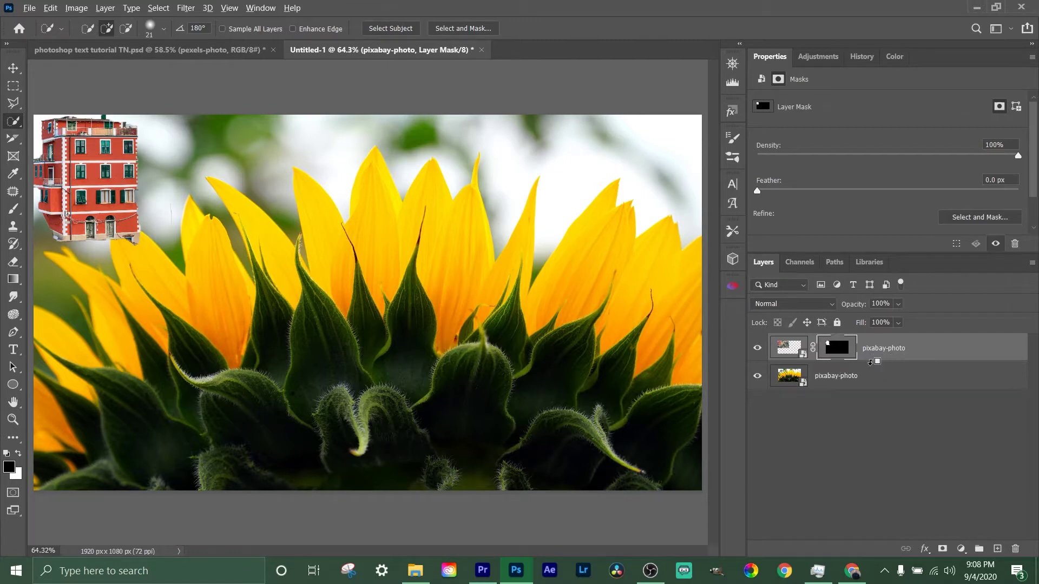
pyautogui.keyDown('alt'); pyautogui.click(873, 360); pyautogui.keyUp('alt')
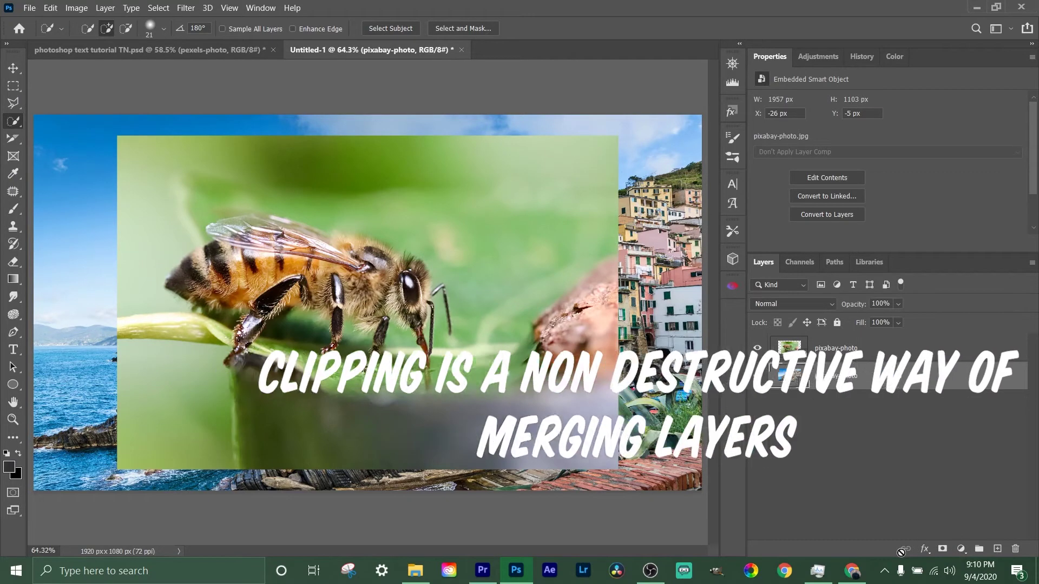
# Add a default Hue/Saturation 1 adjustment layer between the bee and town photos.
pyautogui.click(962, 548)
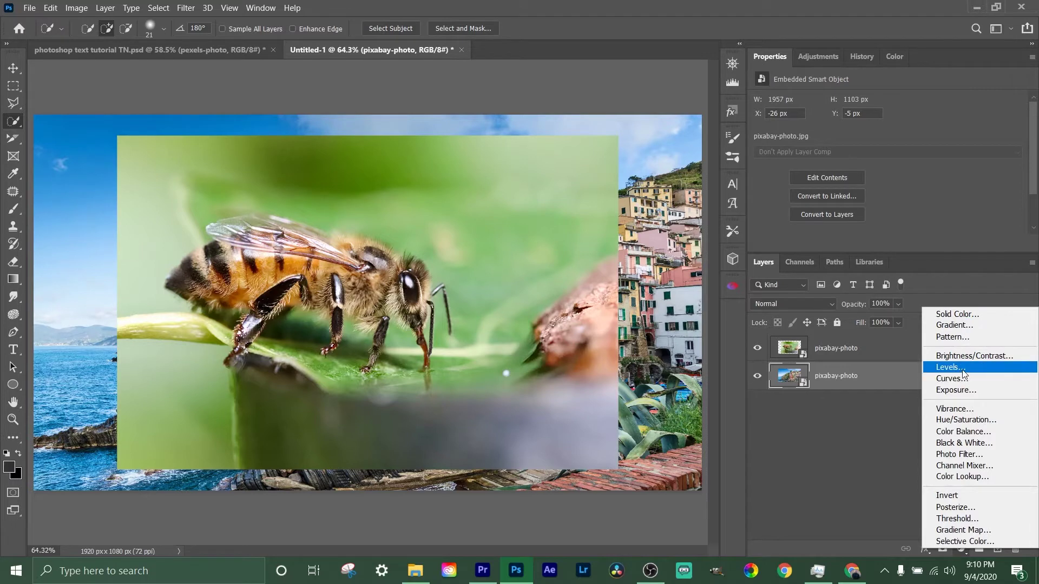
pyautogui.click(963, 421)
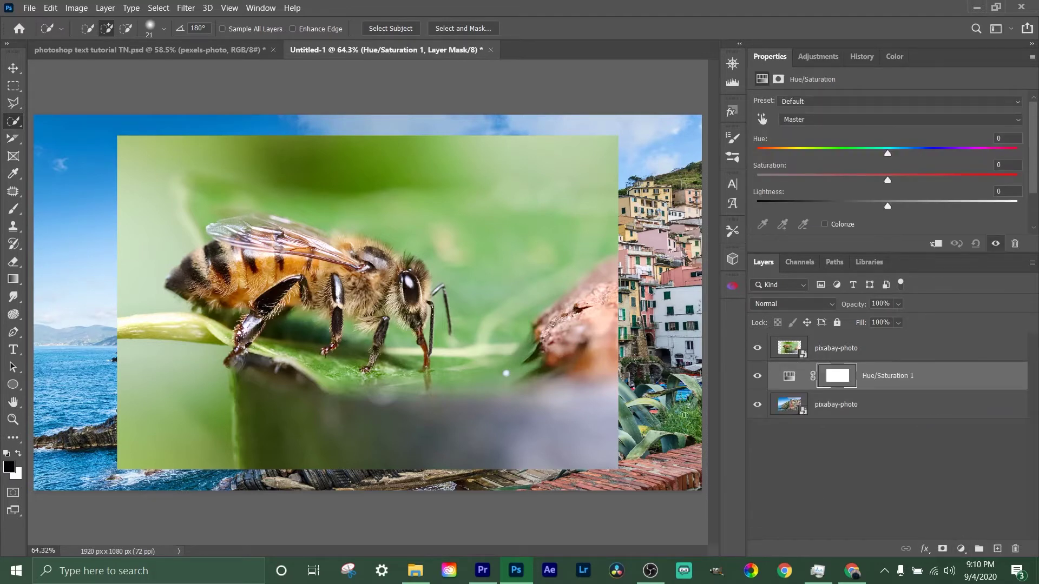
# Move Hue/Saturation 1 above the bee photo, preview a hue shift, and reposition the bee.
pyautogui.moveTo(840, 384); pyautogui.dragTo(781, 341)
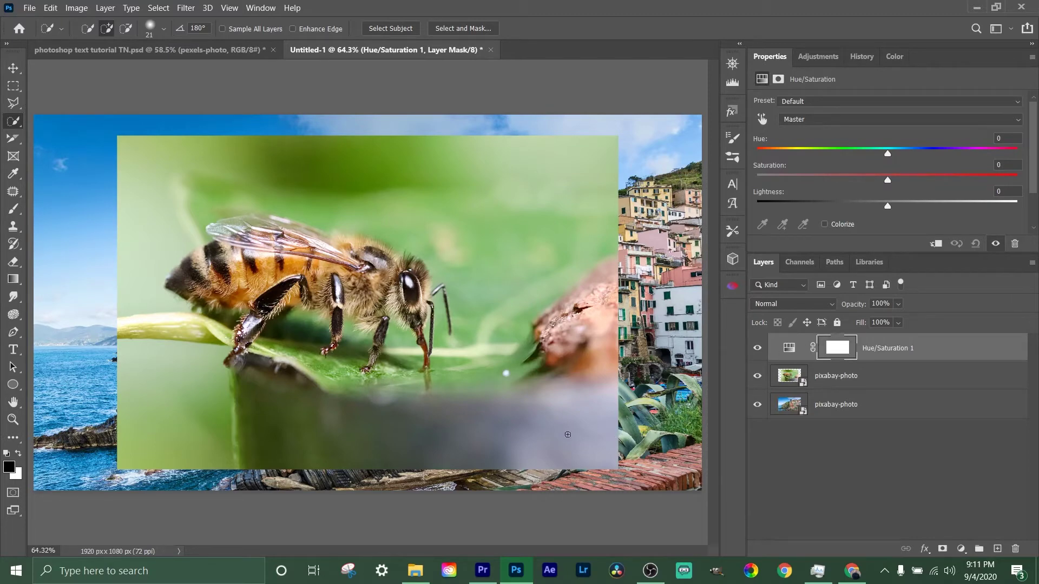
pyautogui.moveTo(888, 154); pyautogui.dragTo(957, 155)
pyautogui.moveTo(440, 226); pyautogui.dragTo(417, 237)
pyautogui.moveTo(479, 273)
pyautogui.mouseDown()
pyautogui.moveTo(636, 442)
pyautogui.moveTo(559, 390)
pyautogui.moveTo(523, 405)
pyautogui.mouseUp()
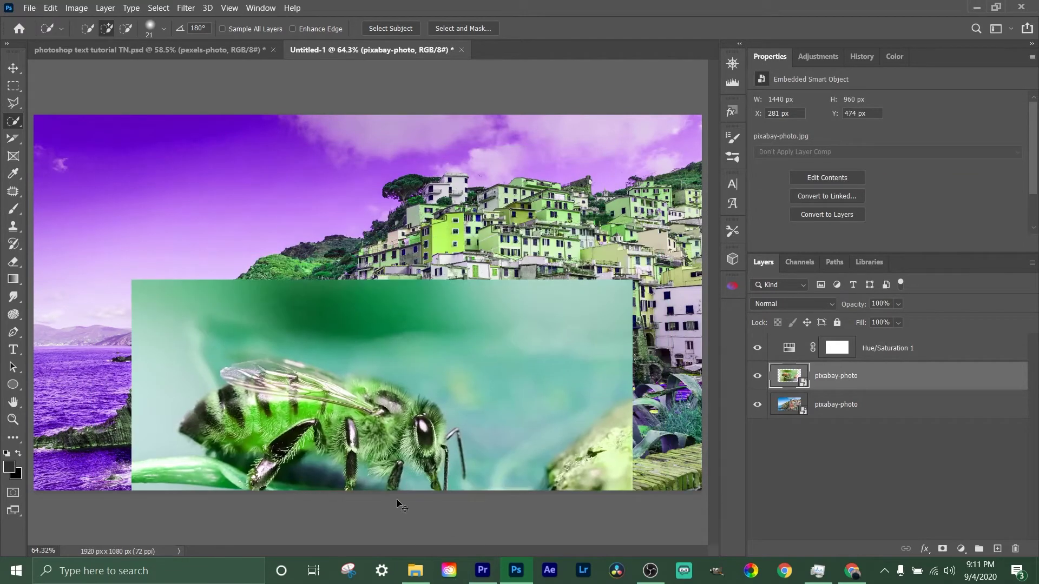
pyautogui.moveTo(517, 339); pyautogui.dragTo(447, 363)
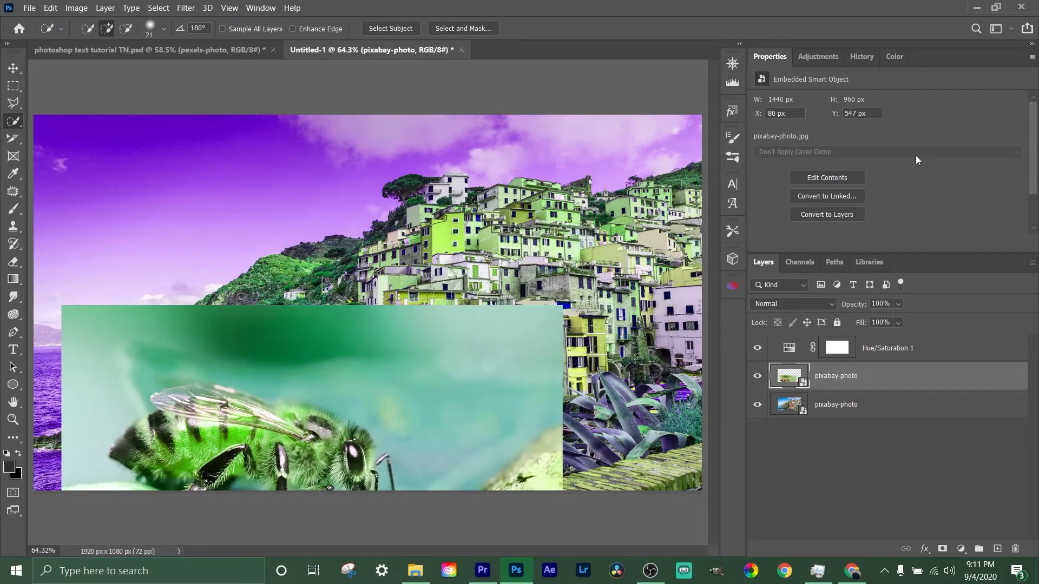
# Bring the adjustment's Hue back to +7 and shift the bee photo up and right.
pyautogui.click(801, 350)
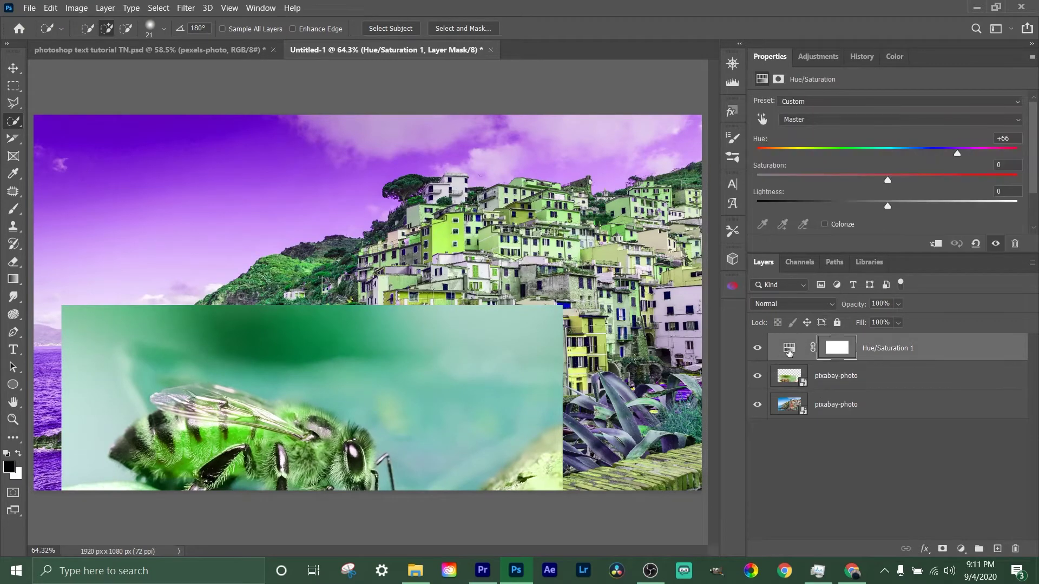
pyautogui.click(788, 350)
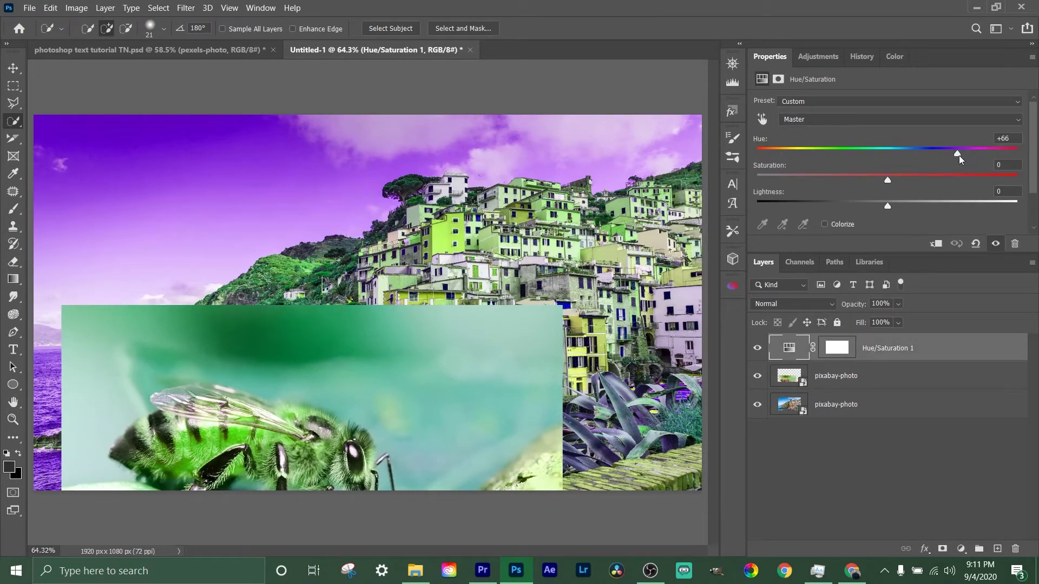
pyautogui.moveTo(959, 158); pyautogui.dragTo(898, 159)
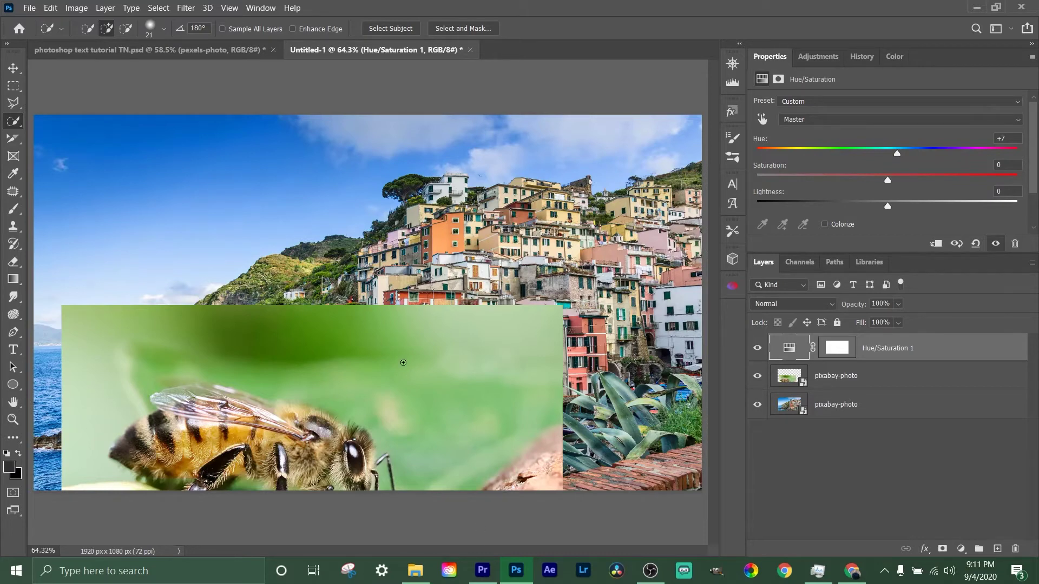
pyautogui.moveTo(403, 363); pyautogui.dragTo(459, 221)
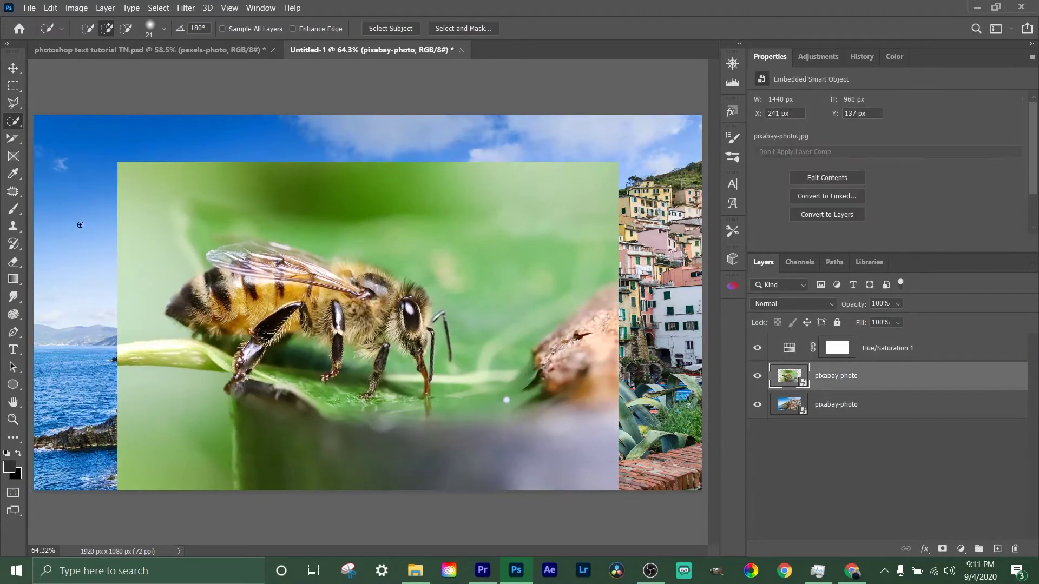
# Mask the bee photo down to the bee and drag it up-left over the cliffs.
pyautogui.moveTo(282, 295)
pyautogui.mouseDown()
pyautogui.moveTo(238, 287)
pyautogui.moveTo(176, 313)
pyautogui.moveTo(211, 280)
pyautogui.moveTo(292, 260)
pyautogui.moveTo(217, 254)
pyautogui.moveTo(258, 244)
pyautogui.moveTo(298, 253)
pyautogui.moveTo(411, 322)
pyautogui.moveTo(352, 268)
pyautogui.moveTo(406, 290)
pyautogui.moveTo(433, 341)
pyautogui.moveTo(429, 392)
pyautogui.moveTo(406, 347)
pyautogui.moveTo(386, 336)
pyautogui.moveTo(381, 359)
pyautogui.mouseUp()
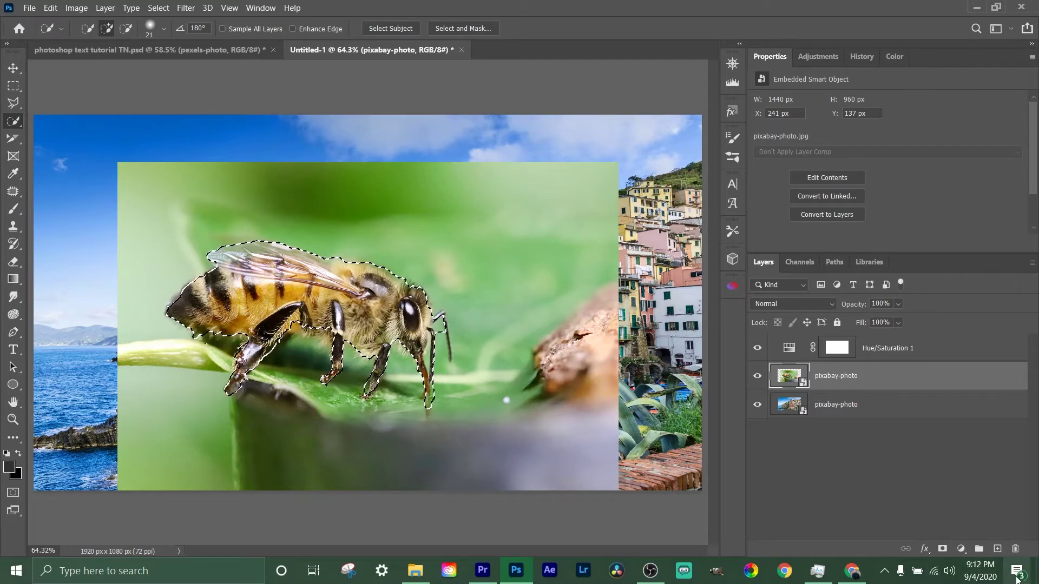
pyautogui.click(942, 550)
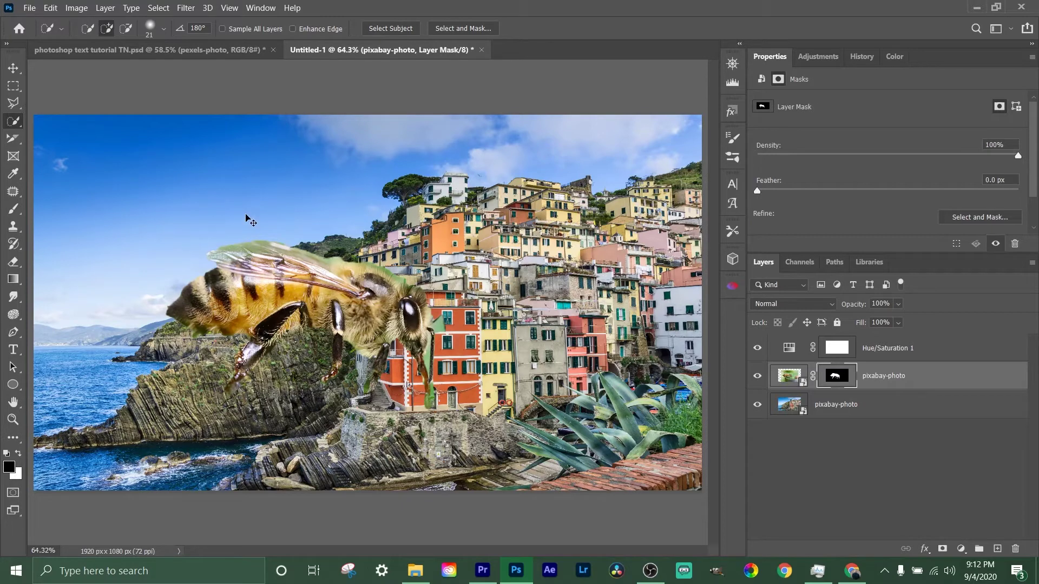
pyautogui.moveTo(346, 297); pyautogui.dragTo(143, 180)
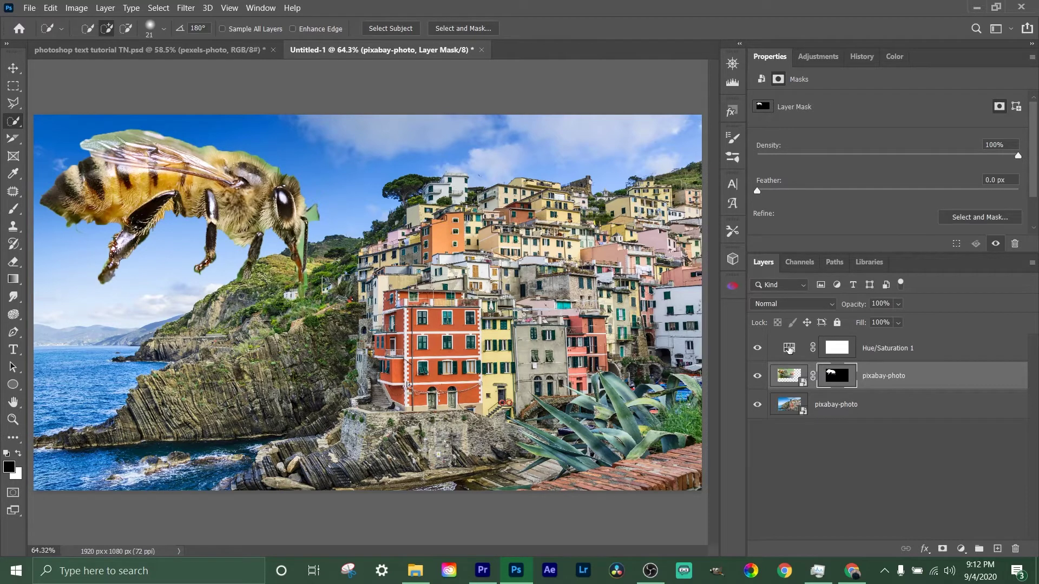
# Shift Hue/Saturation 1 to Hue -151 and clip it to the bee layer only.
pyautogui.click(789, 349)
pyautogui.click(789, 349)
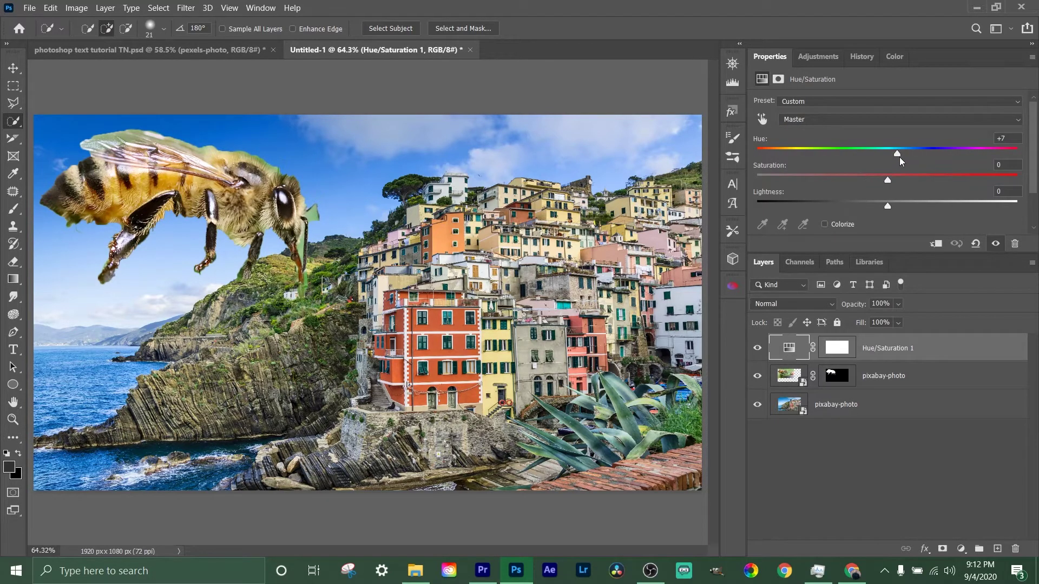
pyautogui.moveTo(897, 156); pyautogui.dragTo(769, 121)
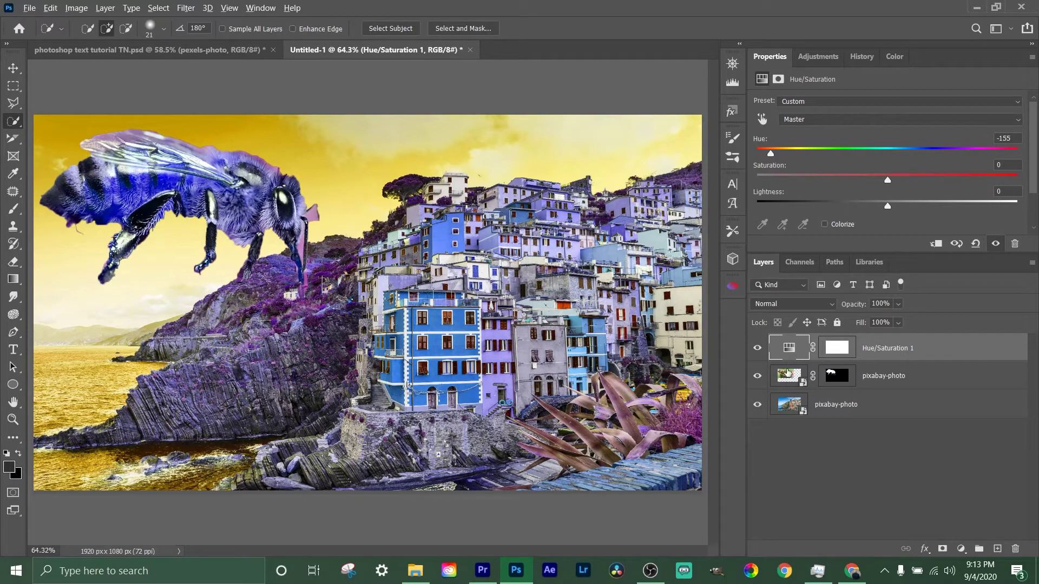
pyautogui.moveTo(788, 374); pyautogui.dragTo(877, 360)
pyautogui.keyDown('alt'); pyautogui.click(877, 360); pyautogui.keyUp('alt')
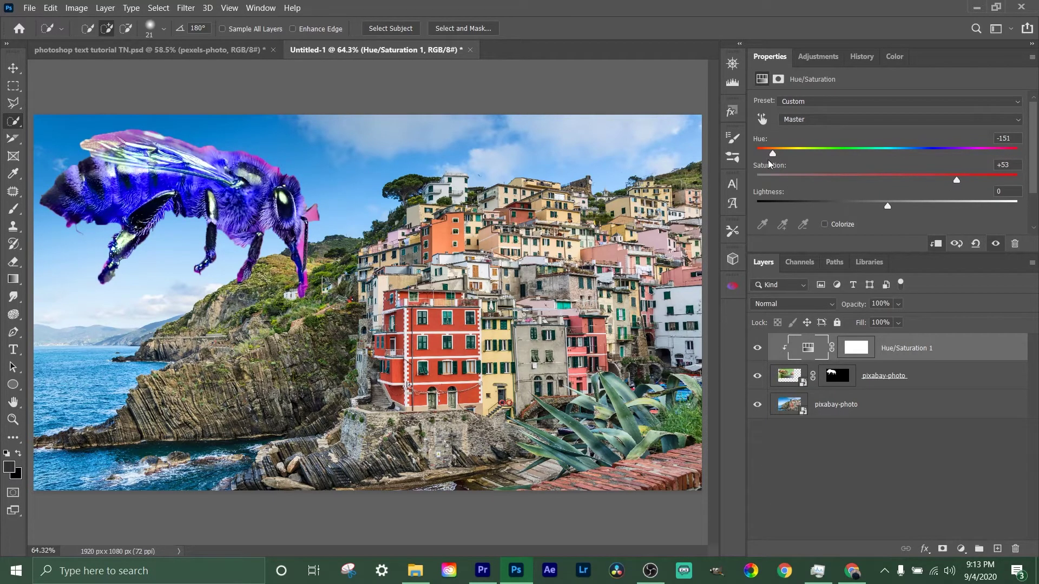
# Tint the bee green with Hue +96, Saturation +97 and Lightness -33.
pyautogui.moveTo(773, 153); pyautogui.dragTo(974, 135)
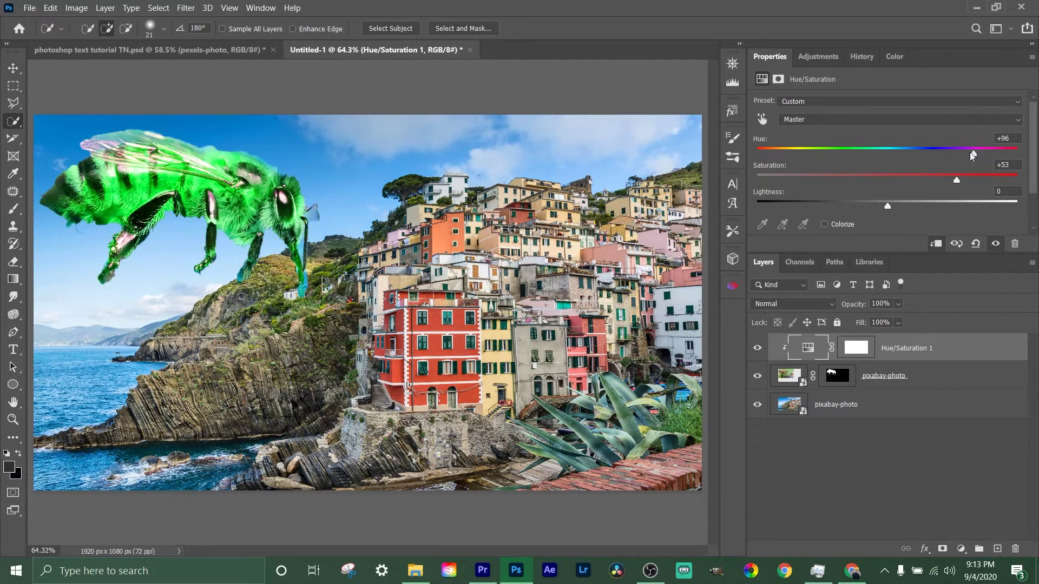
pyautogui.moveTo(956, 180); pyautogui.dragTo(1015, 178)
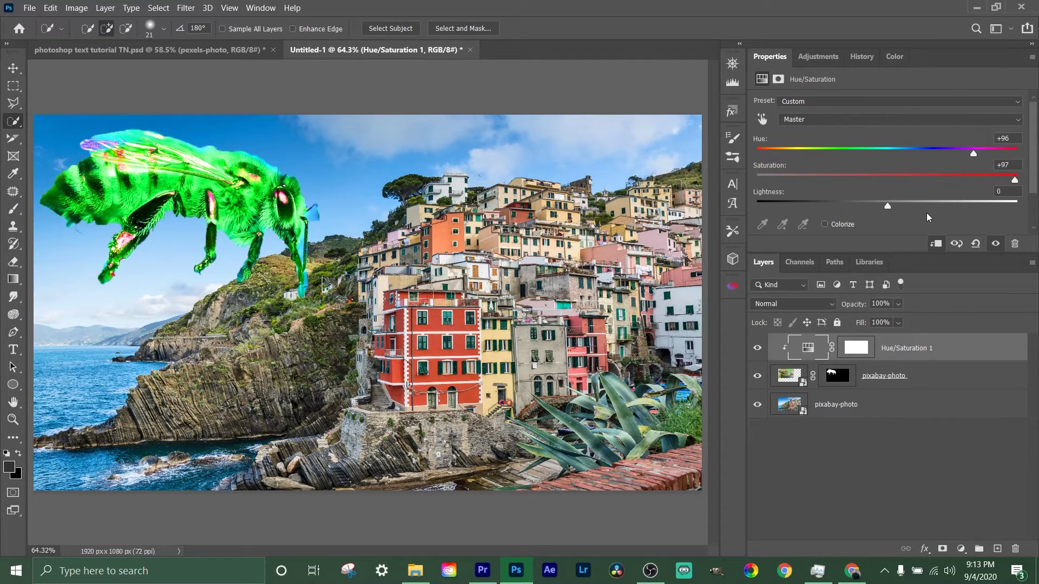
pyautogui.moveTo(887, 205); pyautogui.dragTo(844, 226)
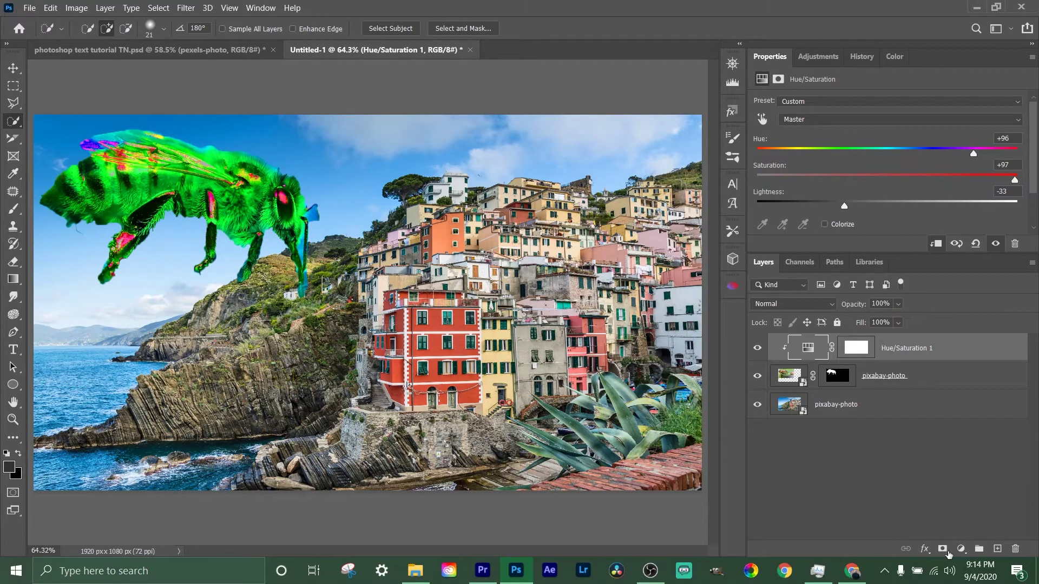
pyautogui.click(824, 412)
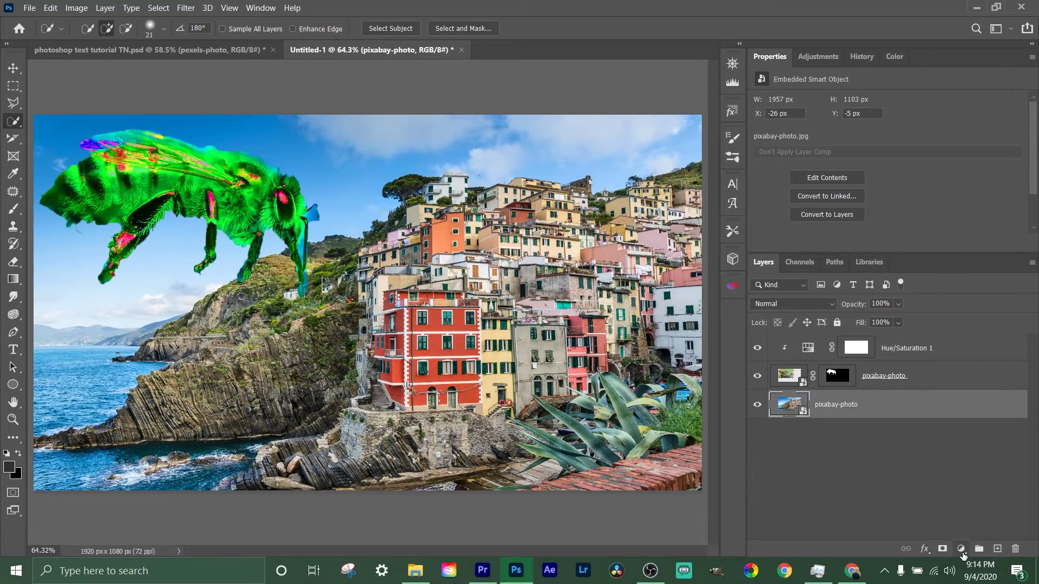
# Add a Black & White adjustment layer and clip it to the cityscape photo.
pyautogui.click(962, 550)
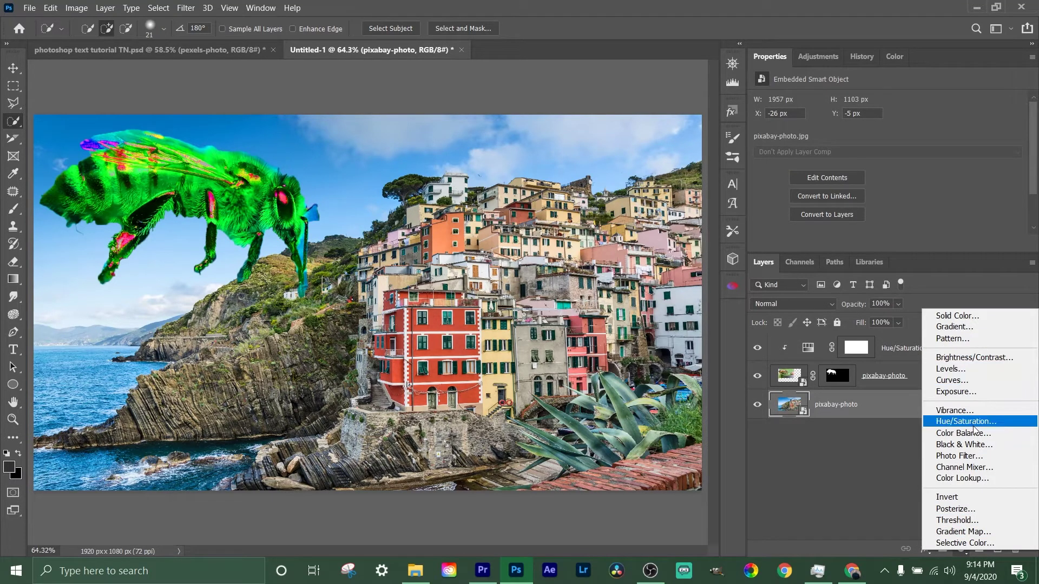
pyautogui.click(969, 445)
pyautogui.moveTo(816, 579)
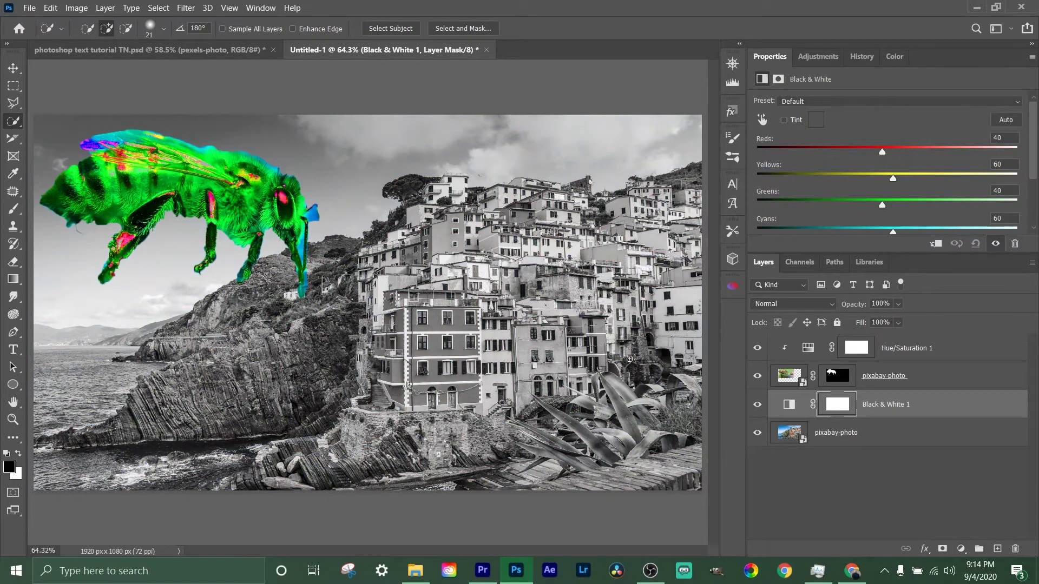
pyautogui.click(917, 431)
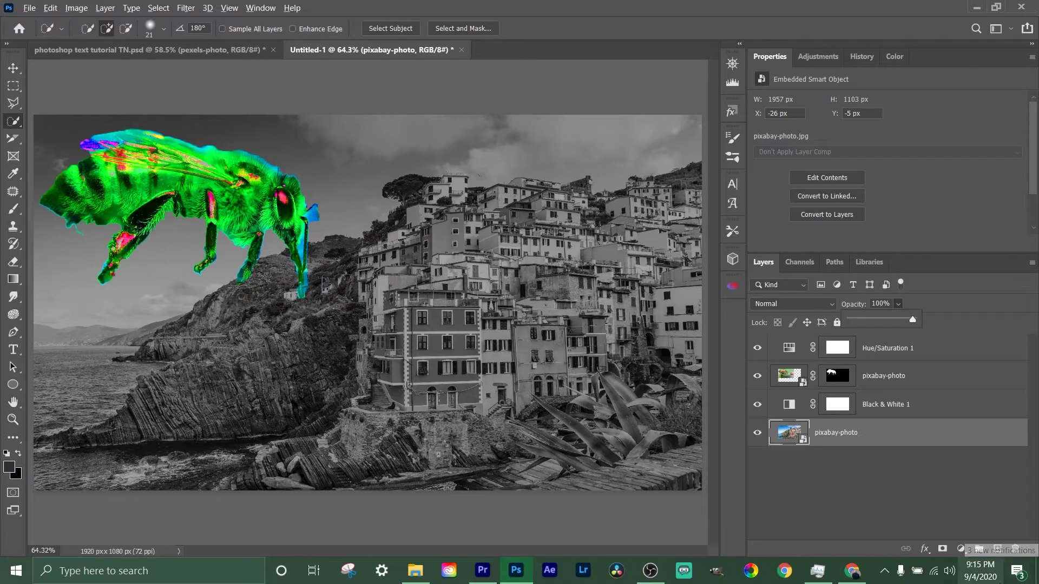
pyautogui.keyDown('alt'); pyautogui.click(863, 421); pyautogui.keyUp('alt')
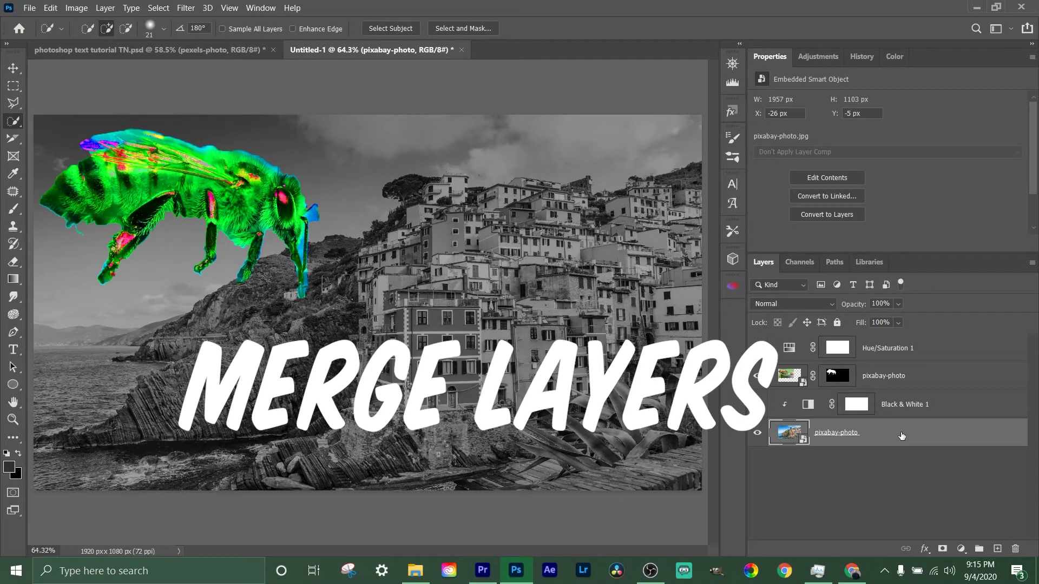
pyautogui.keyDown('shift'); pyautogui.click(936, 411); pyautogui.keyUp('shift')
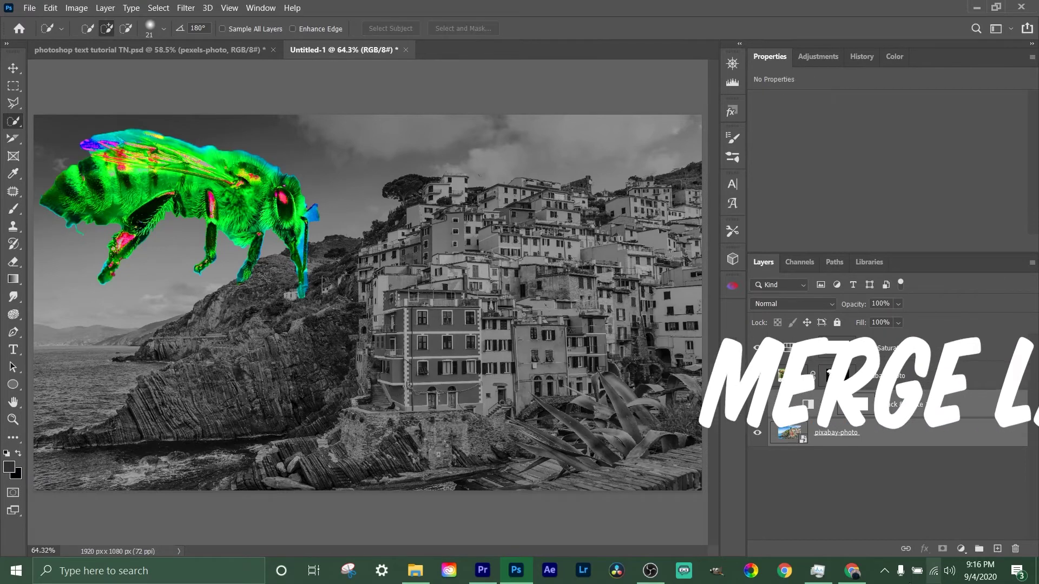
pyautogui.rightClick(896, 433)
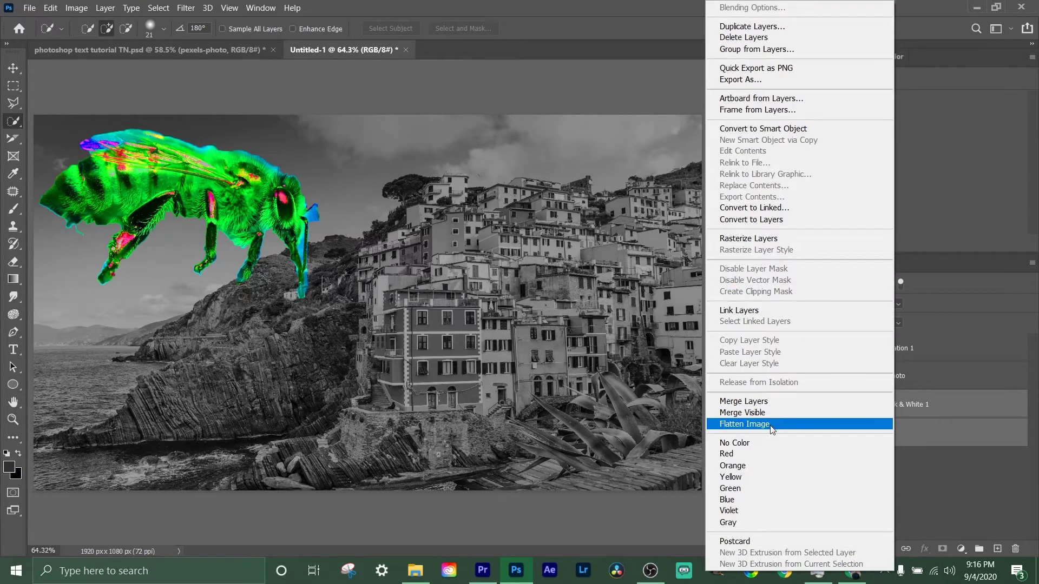
pyautogui.click(757, 401)
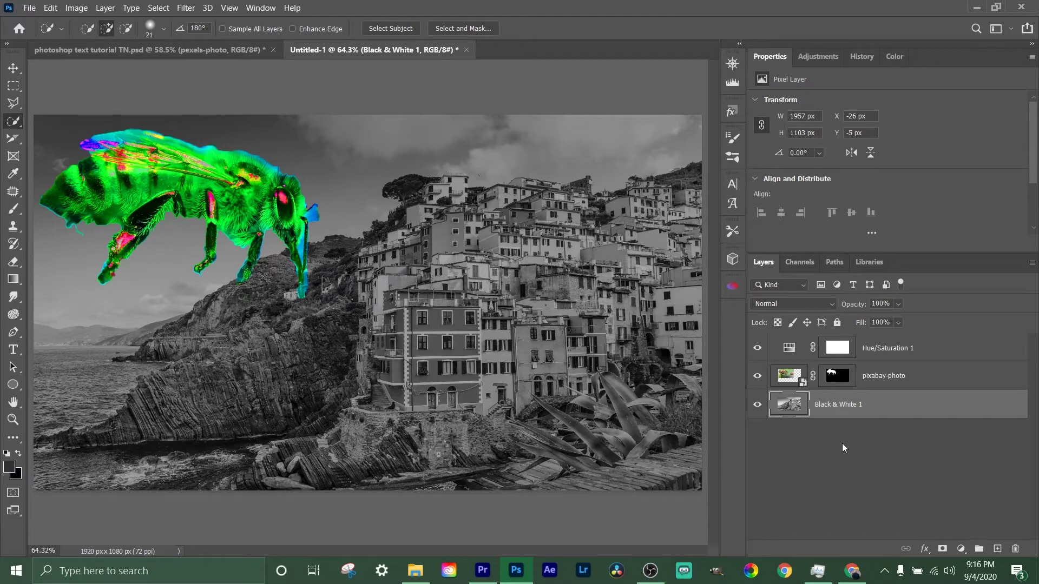
pyautogui.hotkey('ctrl', 'z')
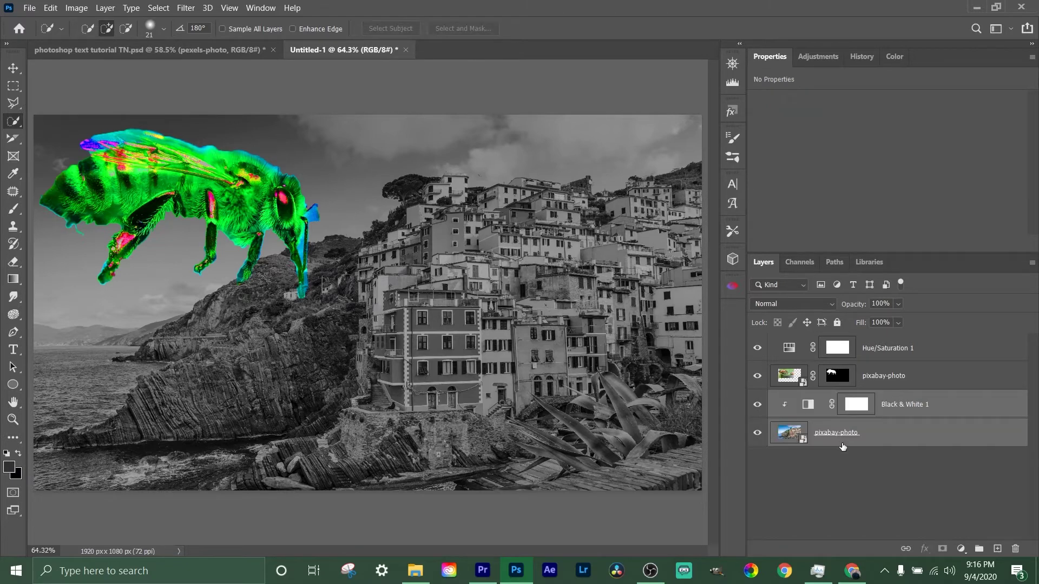
pyautogui.click(827, 476)
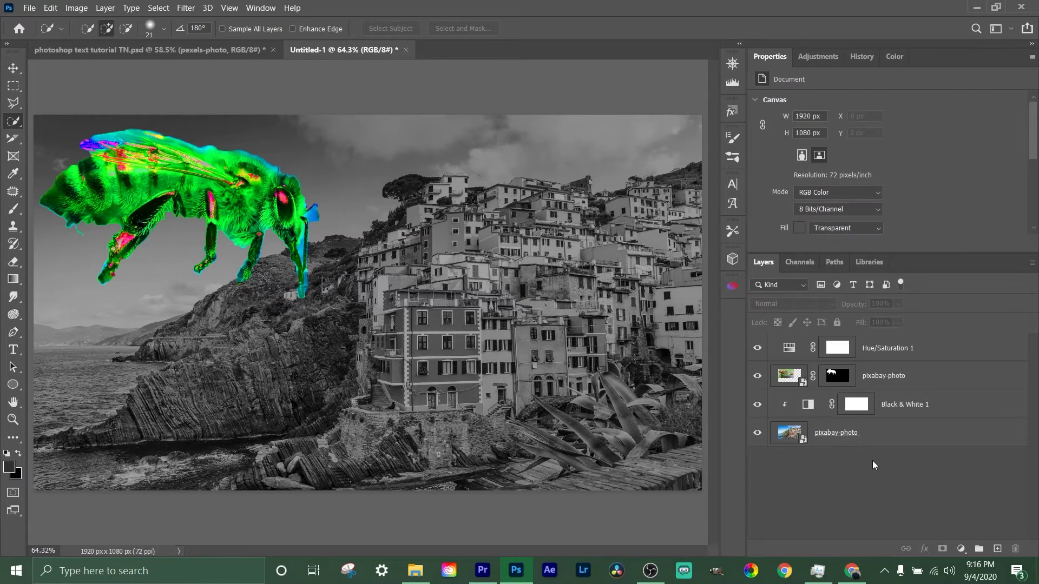
# Group Black & White 1 with the cityscape photo as 'cityscape black white'; re-clip Hue/Saturation to the bee.
pyautogui.click(941, 406)
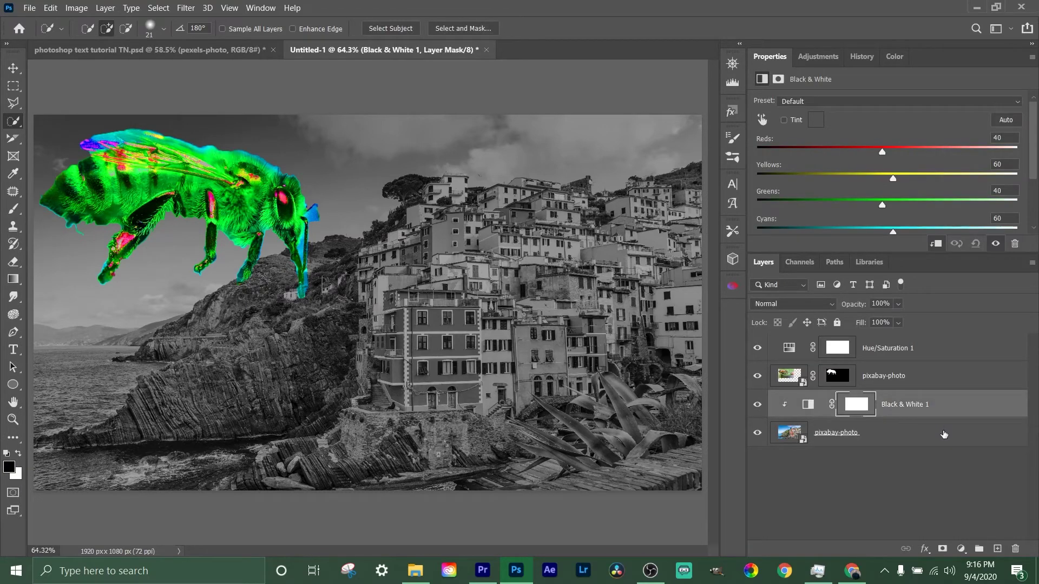
pyautogui.keyDown('shift'); pyautogui.click(934, 441); pyautogui.keyUp('shift')
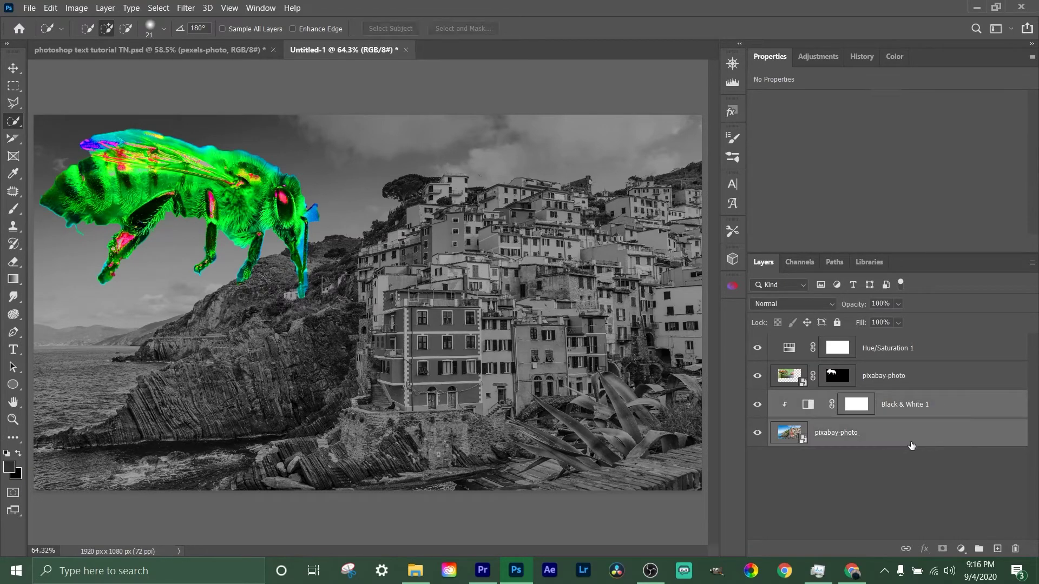
pyautogui.click(980, 549)
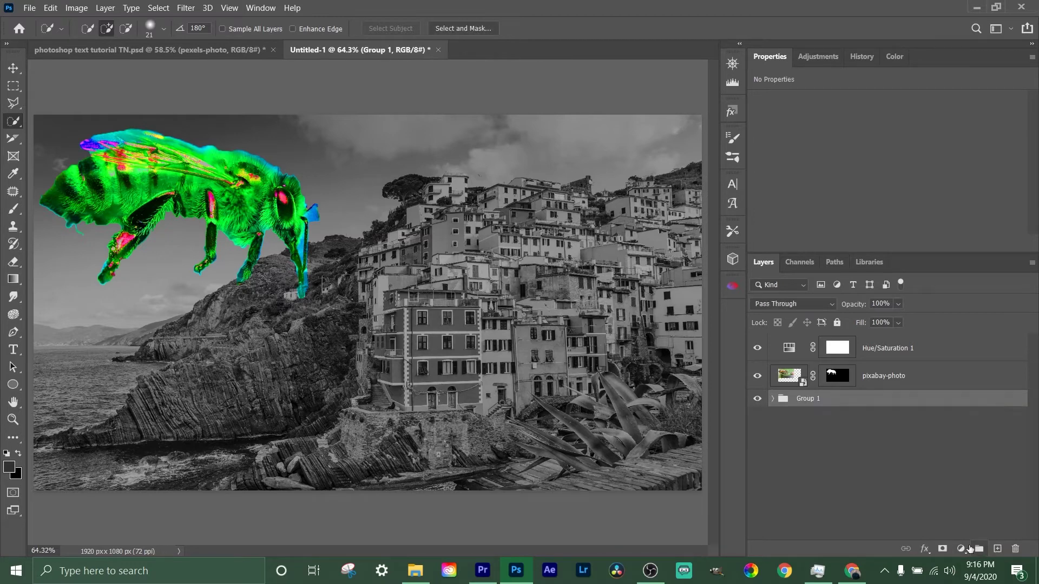
pyautogui.doubleClick(807, 399)
pyautogui.write('city')
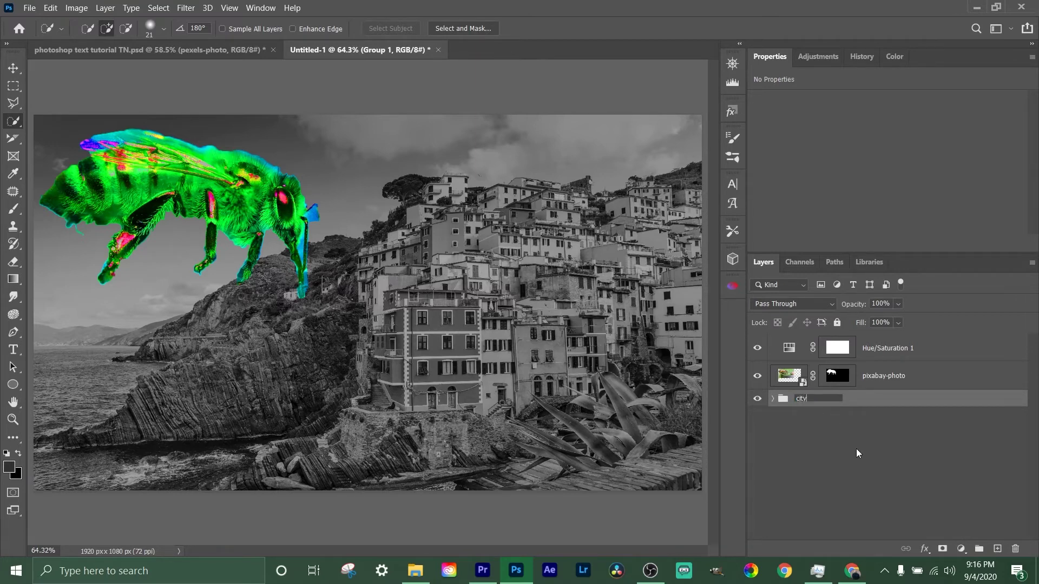
pyautogui.write('scape black white')
pyautogui.press('Return')
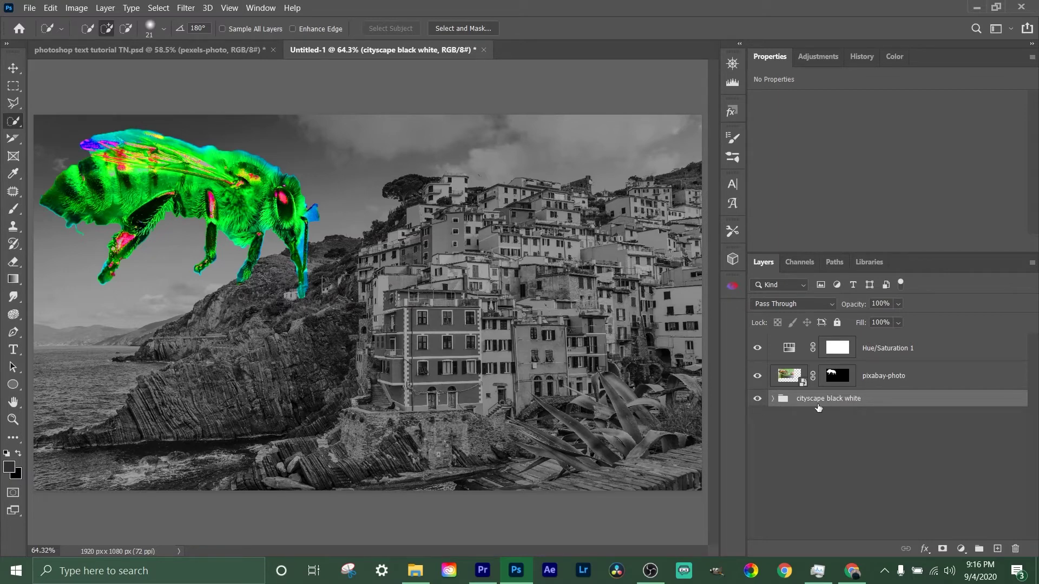
pyautogui.moveTo(818, 406); pyautogui.dragTo(785, 381)
# Clip Hue/Saturation 1 to the bee layer, then group both layers as 'bee'.
pyautogui.keyDown('alt'); pyautogui.click(867, 361); pyautogui.keyUp('alt')
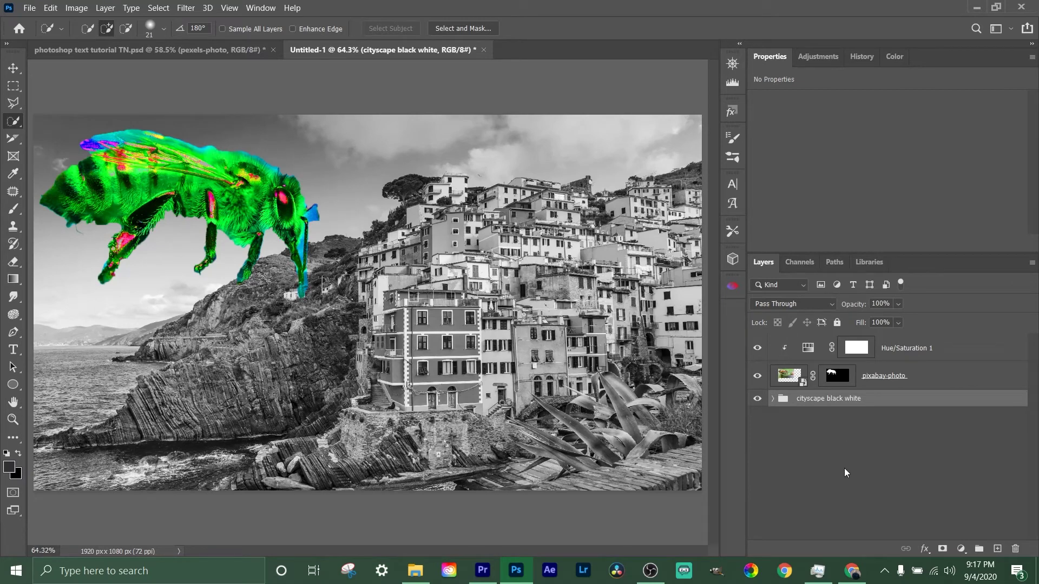
pyautogui.click(793, 356)
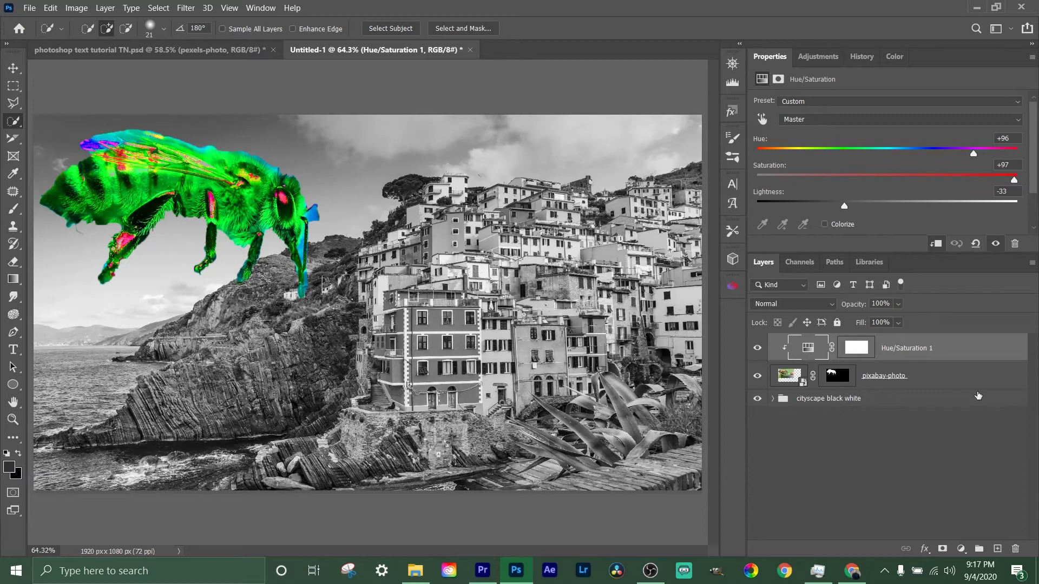
pyautogui.keyDown('shift'); pyautogui.click(948, 373); pyautogui.keyUp('shift')
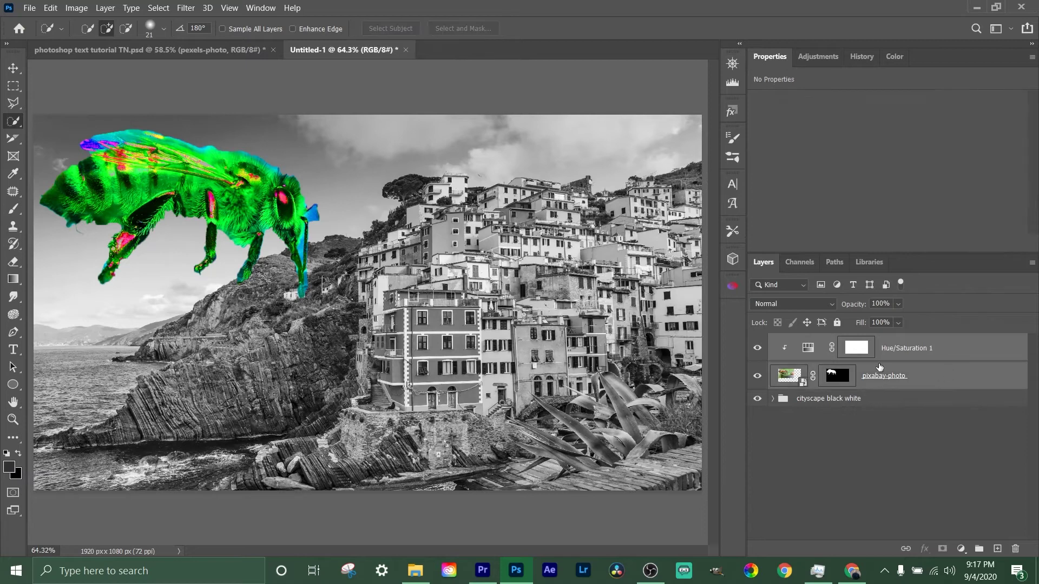
pyautogui.click(978, 549)
pyautogui.doubleClick(815, 342)
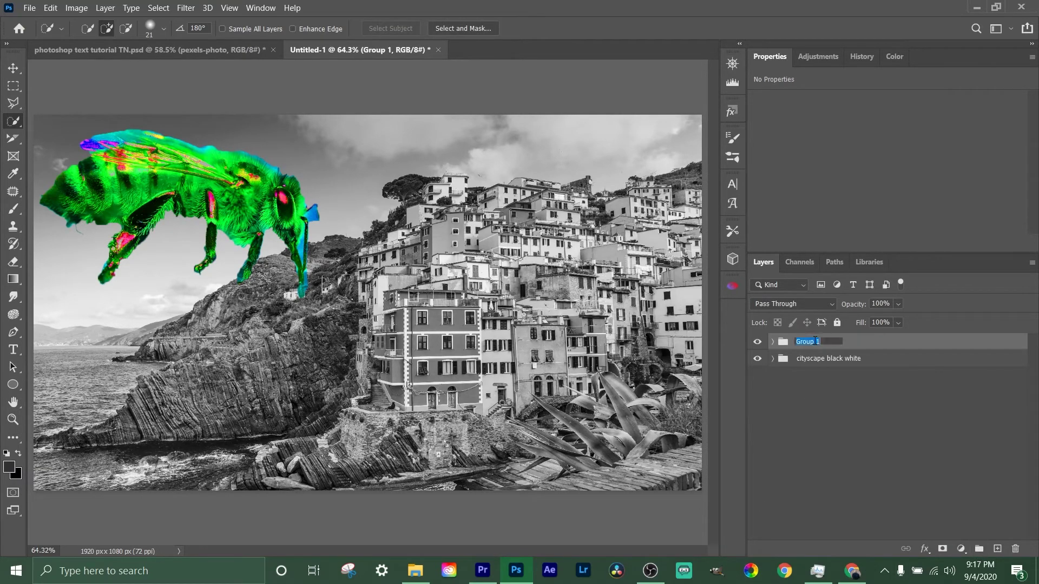
pyautogui.write('bee')
pyautogui.press('Return')
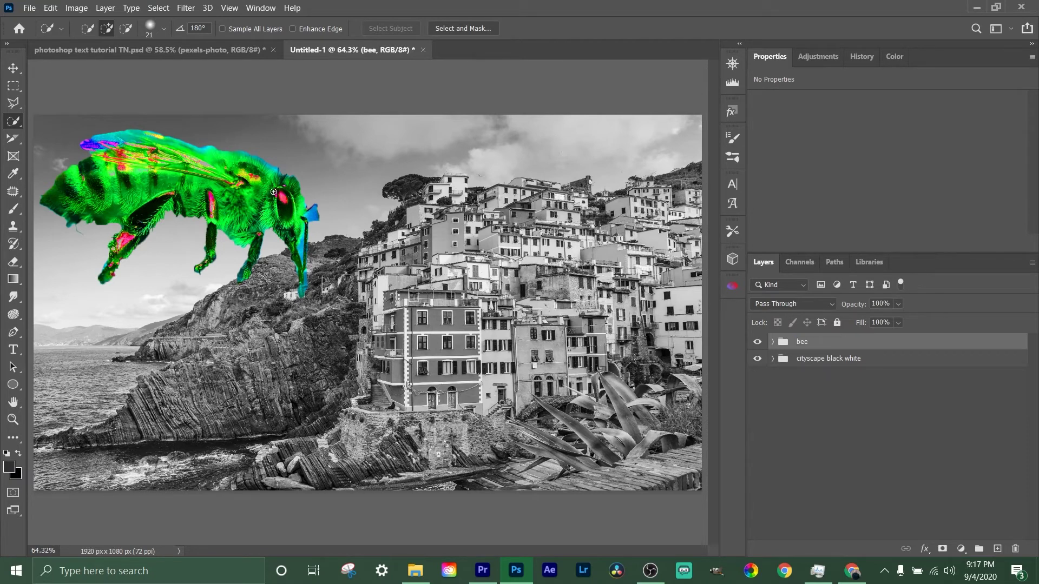
# Drag the bee over the cliffs and realign the cityscape photo to cover the canvas.
pyautogui.moveTo(200, 184); pyautogui.dragTo(220, 304)
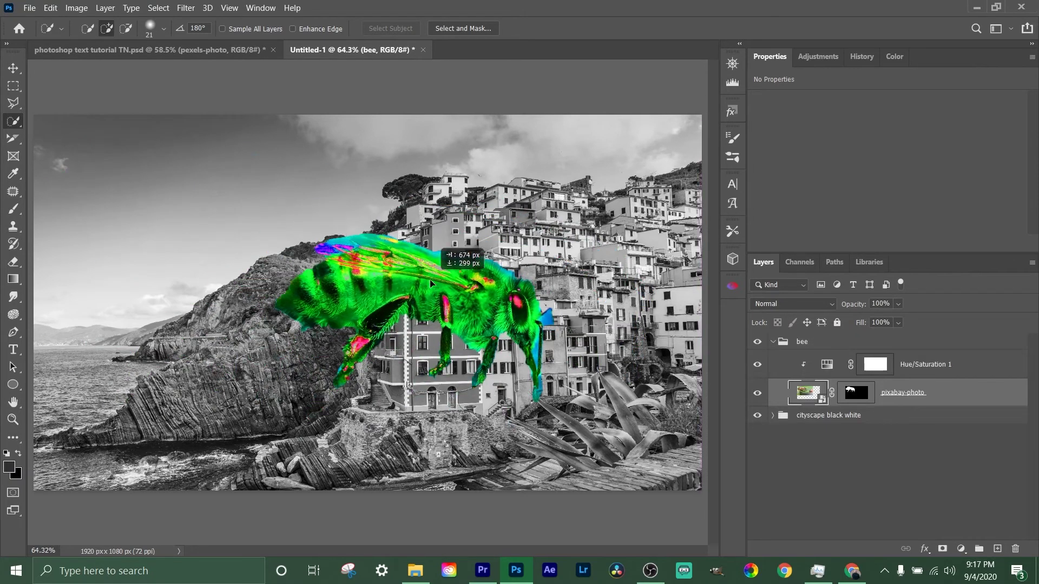
pyautogui.moveTo(431, 284); pyautogui.dragTo(345, 249)
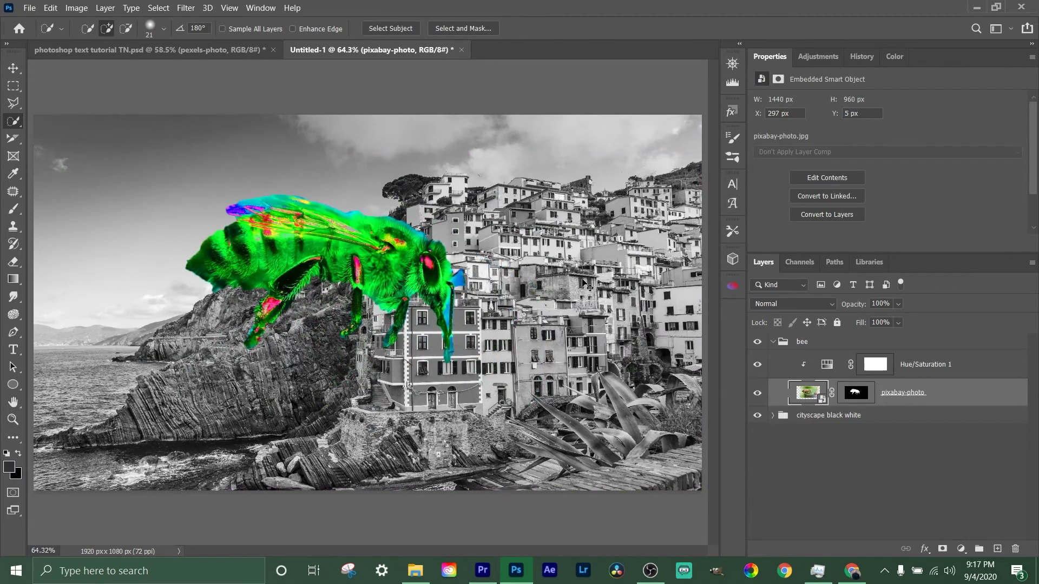
pyautogui.moveTo(587, 285); pyautogui.dragTo(610, 256)
pyautogui.moveTo(378, 246); pyautogui.dragTo(273, 202)
pyautogui.moveTo(466, 345)
pyautogui.mouseDown()
pyautogui.moveTo(478, 323)
pyautogui.moveTo(468, 338)
pyautogui.mouseUp()
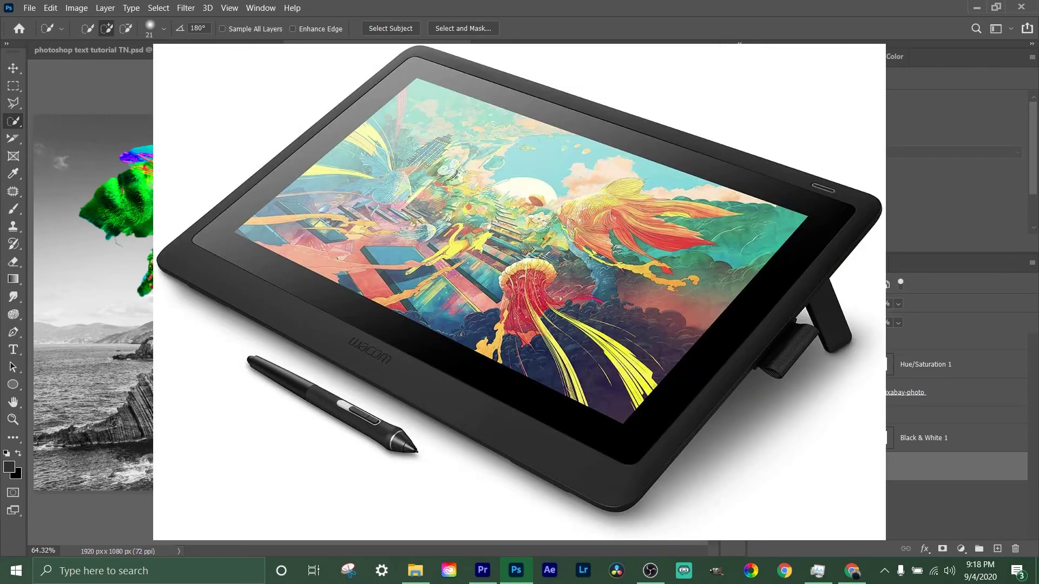
pyautogui.click(13, 510)
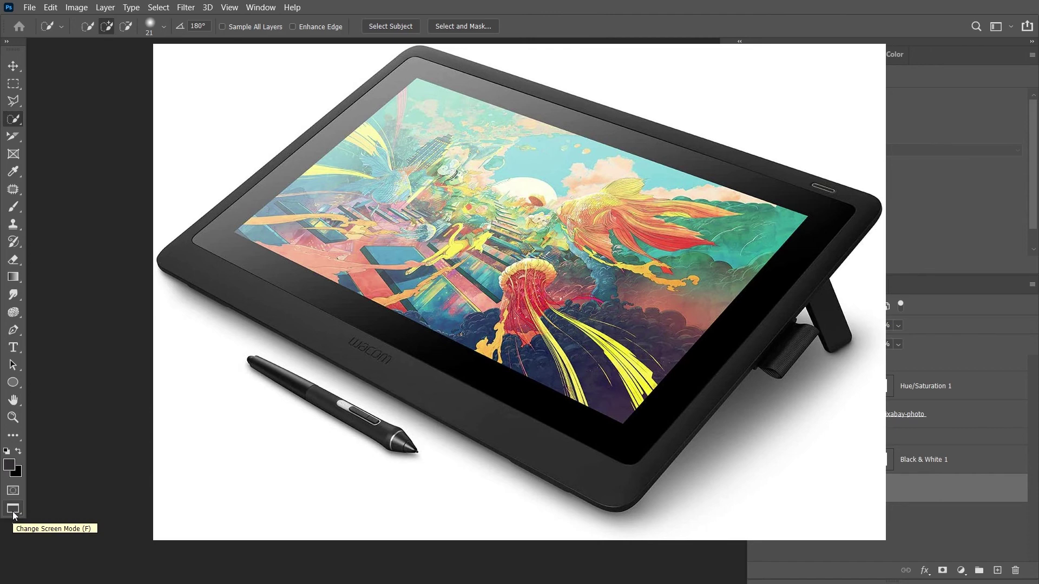
pyautogui.click(13, 511)
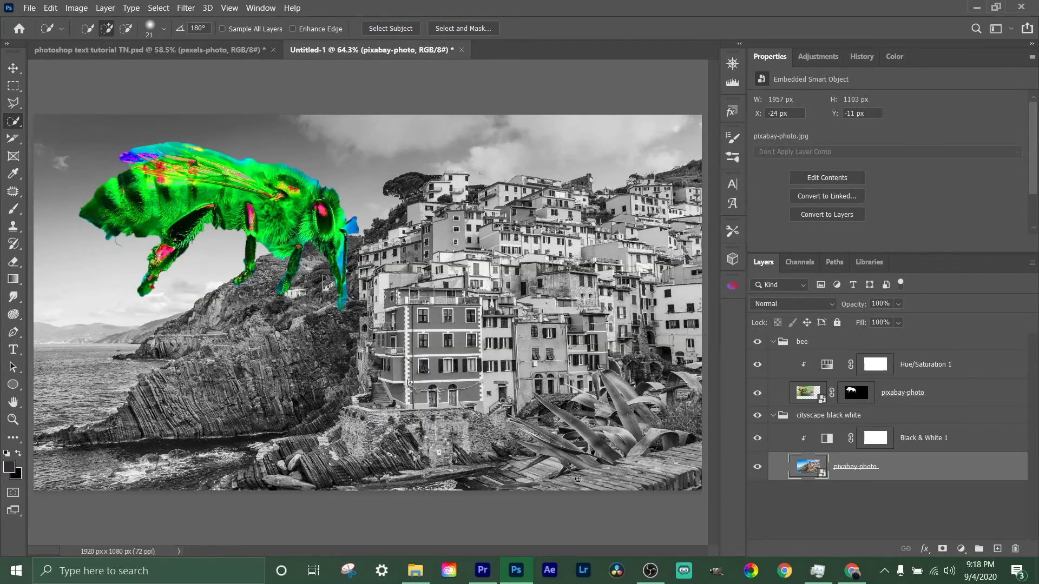